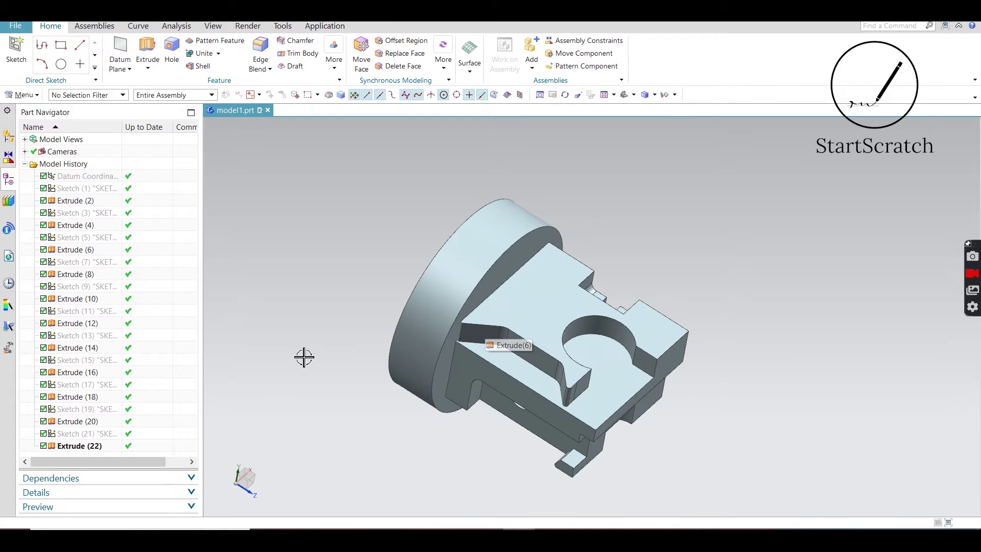
Step: Inspect the finished part model from several sides, including its slots, side hole and round base
scroll(396, 329, "up", 4)
scroll(395, 329, "down", 5)
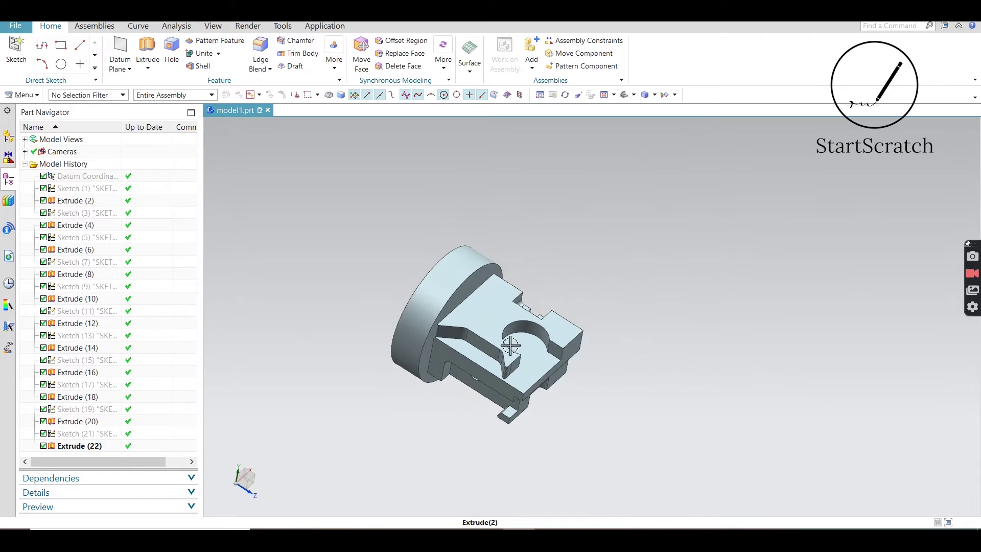
middle_click_drag(611, 332, 606, 305)
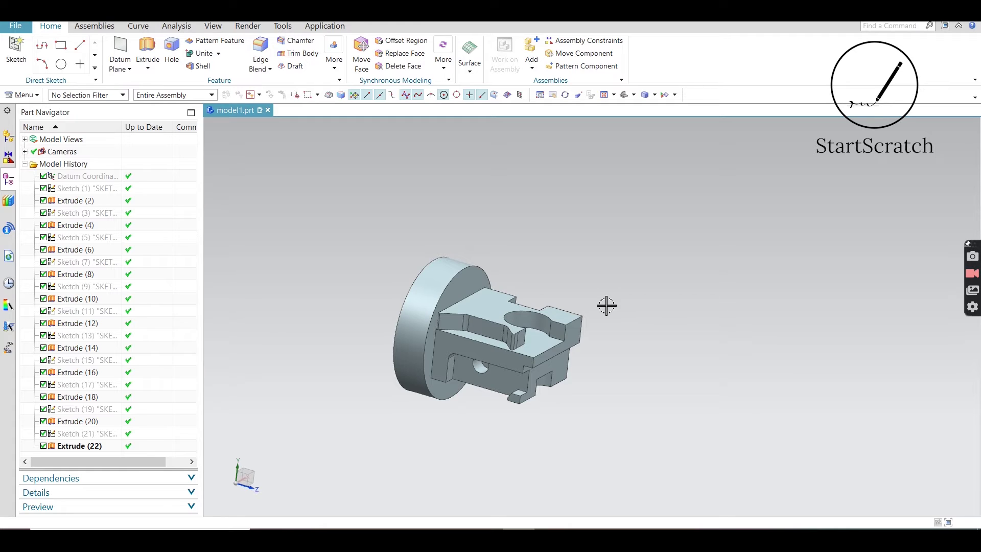
scroll(529, 325, "up", 2)
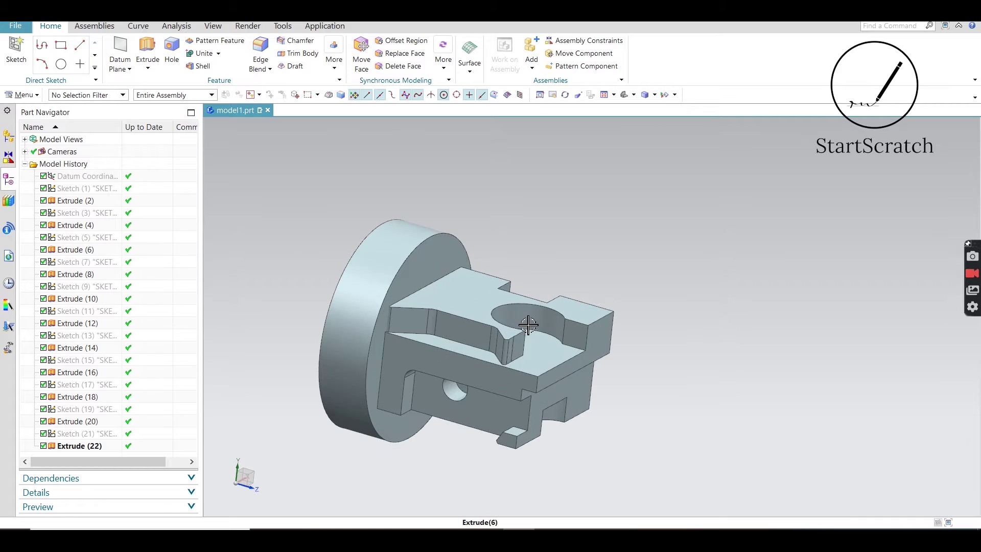
middle_click_drag(594, 260, 528, 304)
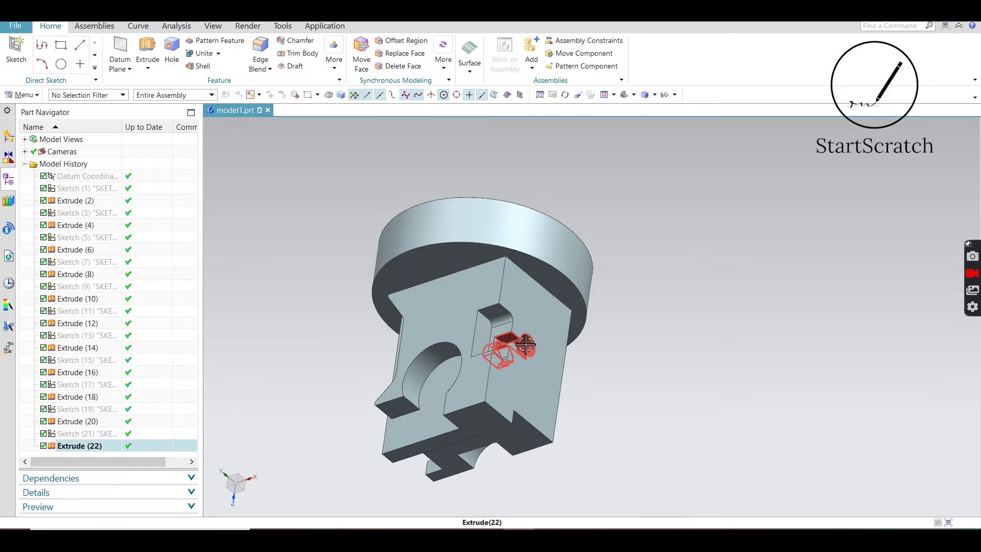
middle_click_drag(480, 477, 532, 357)
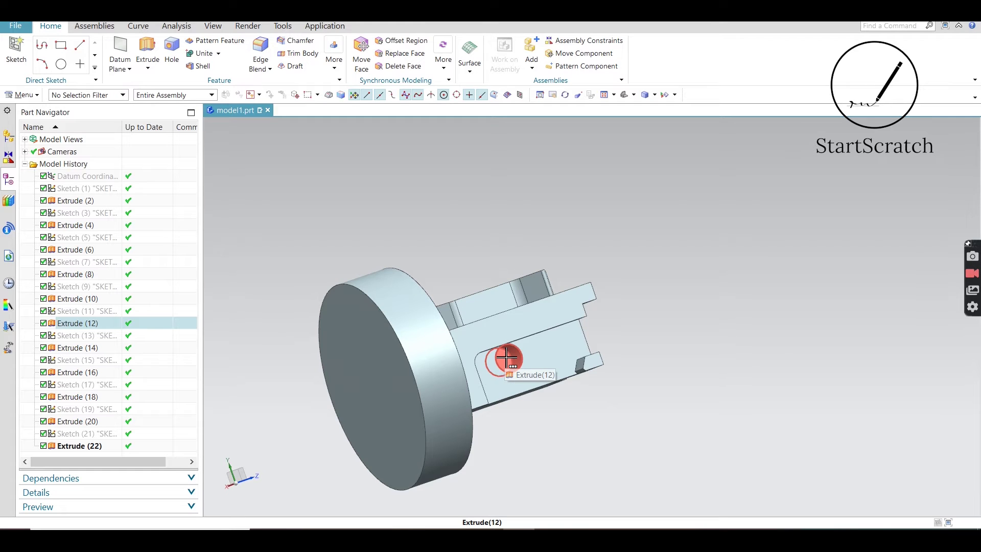
middle_click_drag(616, 324, 487, 428)
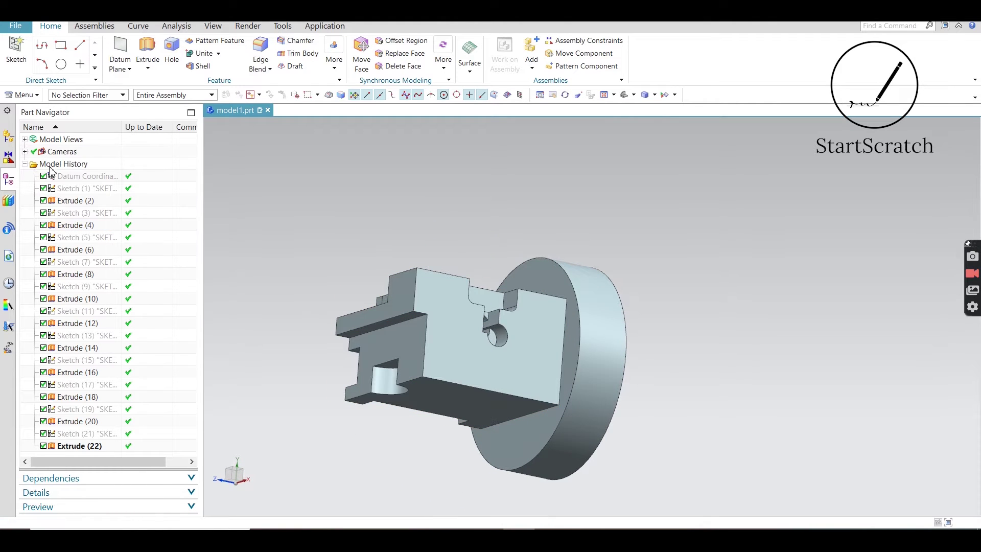
Step: Create a manufacturing setup file model1_setup_1.prt from the General Setup template in millimeters, referencing the model1 part
left_click(23, 27)
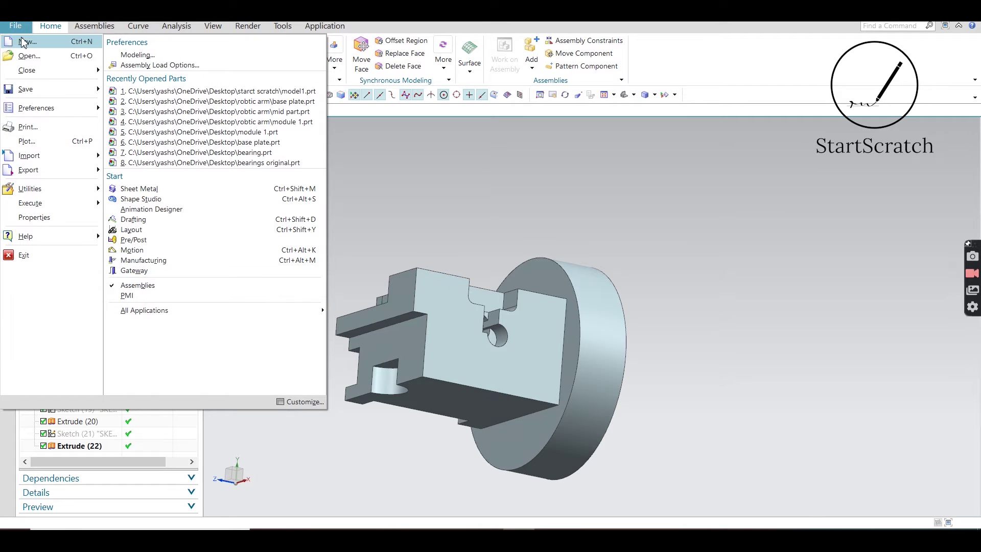
left_click(23, 41)
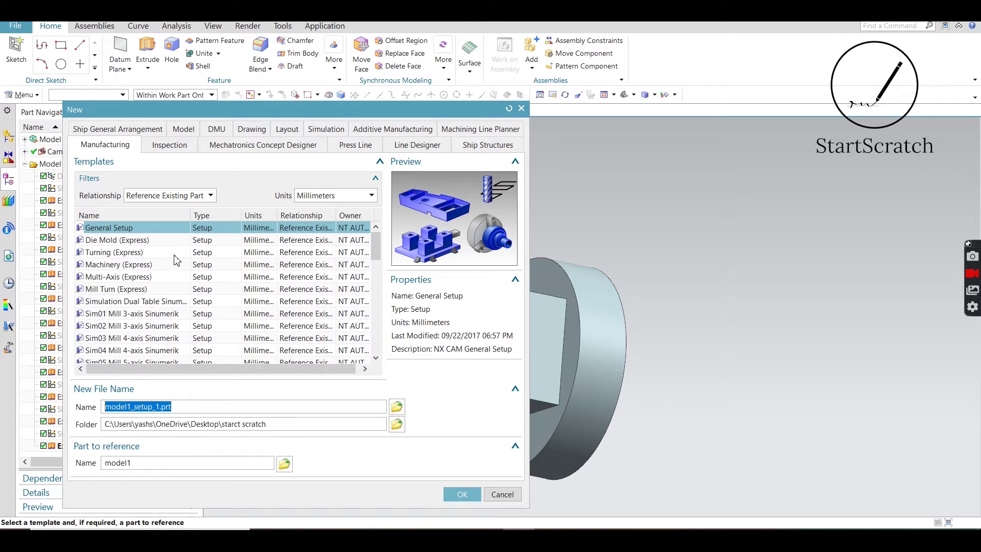
scroll(173, 263, "down", 6)
scroll(174, 263, "down", 4)
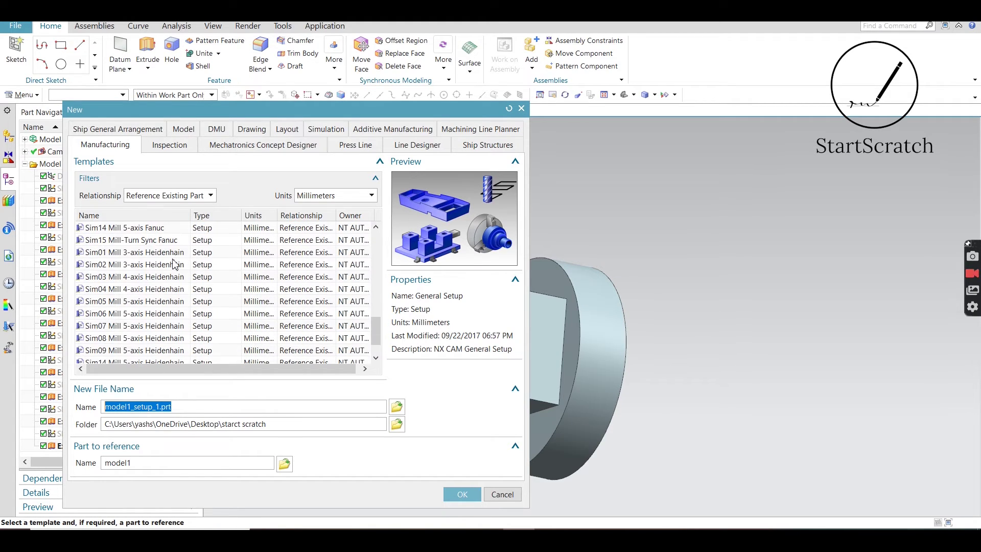
scroll(174, 264, "down", 1)
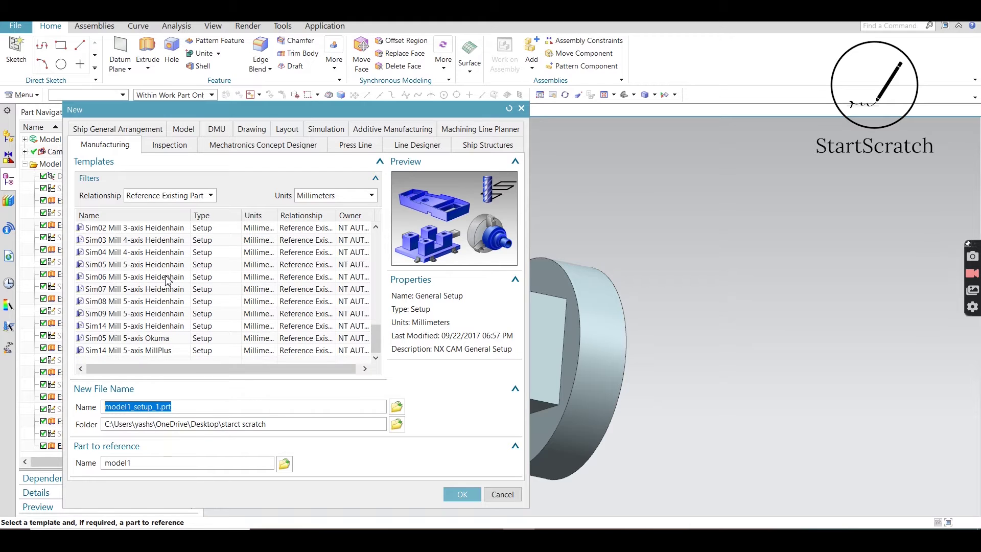
scroll(167, 285, "up", 4)
scroll(167, 285, "up", 3)
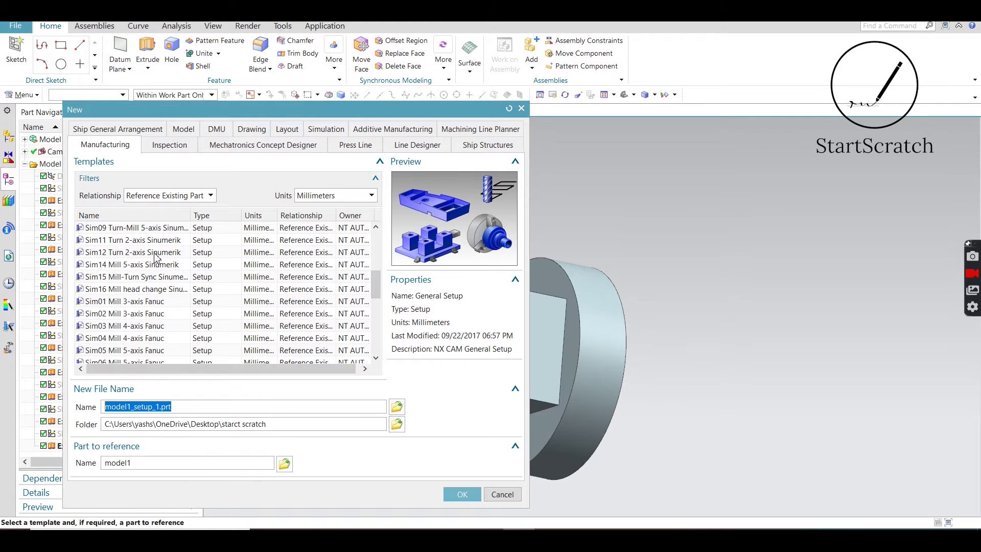
scroll(152, 257, "up", 3)
scroll(152, 256, "up", 2)
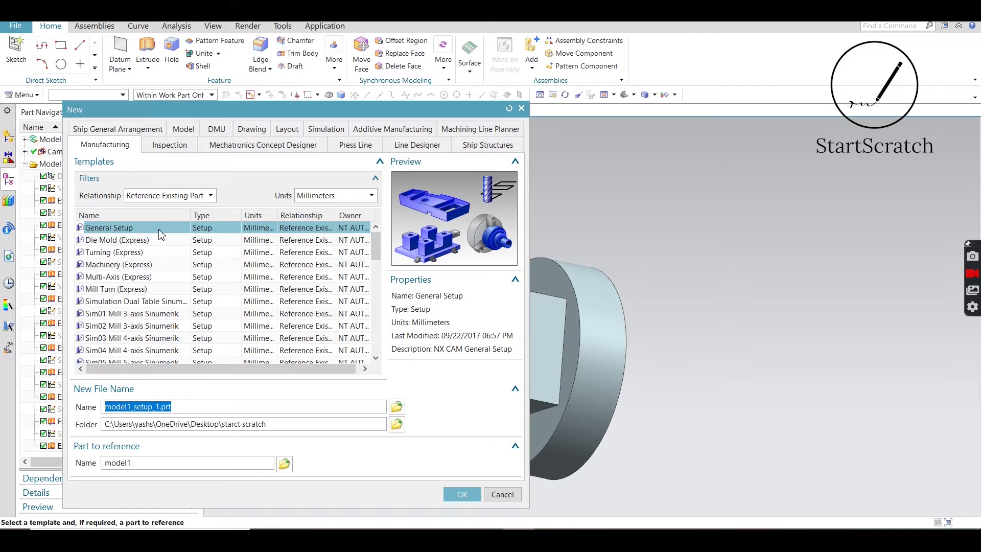
left_click(160, 230)
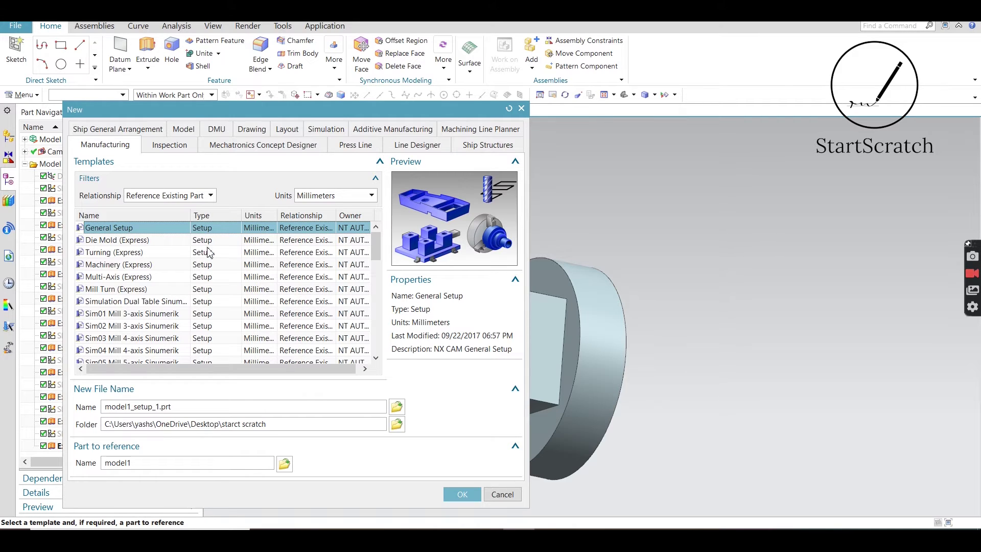
left_click(473, 491)
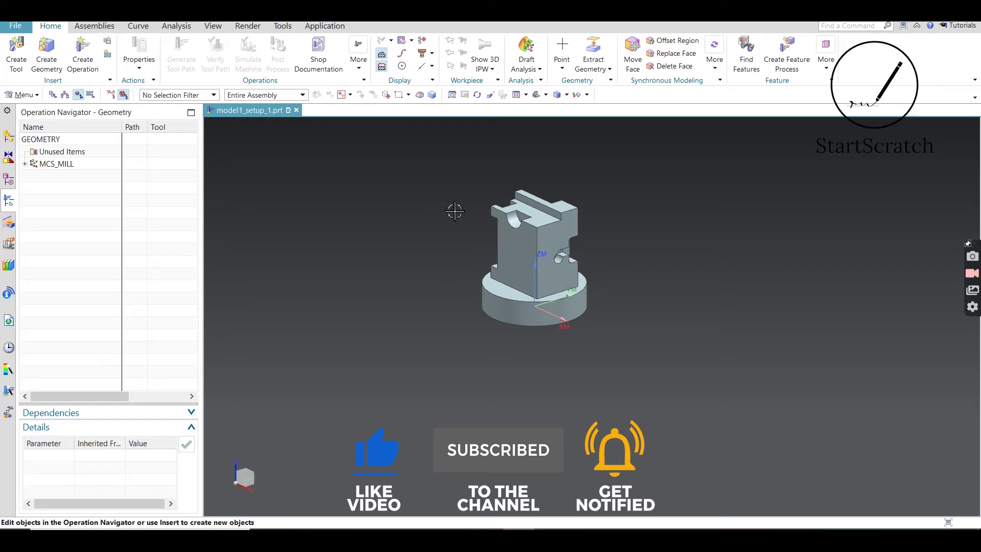
Step: Review the Operation Navigator's Program Order, Machine Tool, Geometry and Machining Method views
middle_click_drag(438, 180, 460, 252)
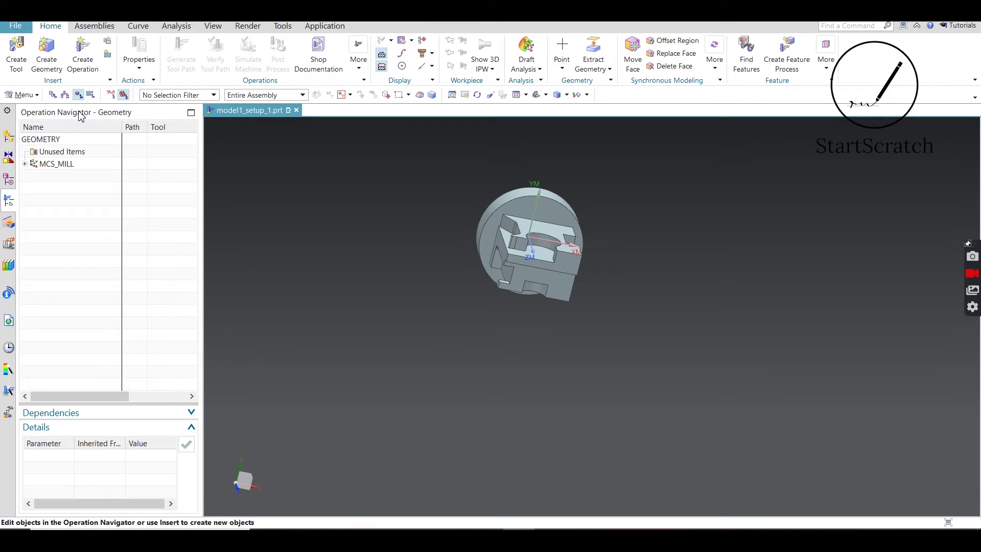
left_click(52, 96)
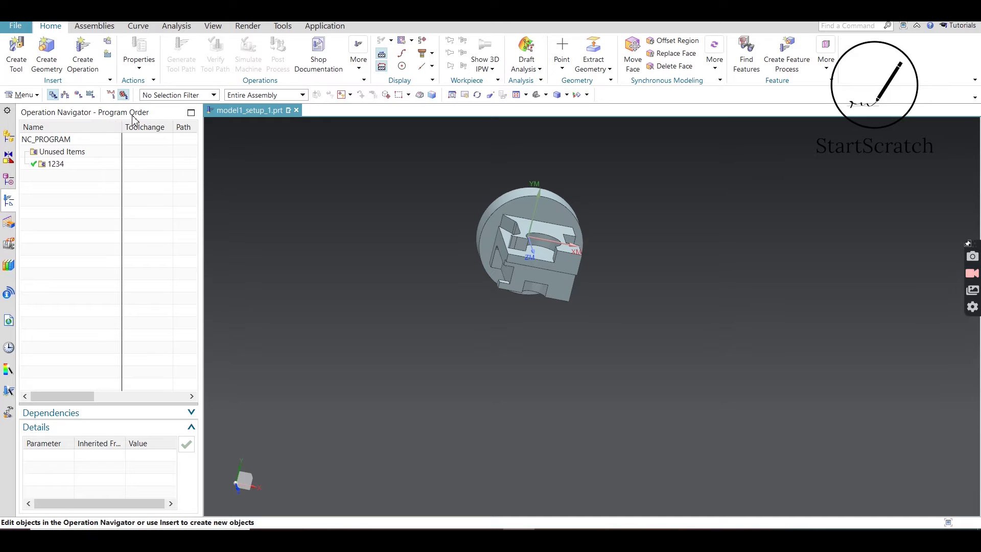
left_click(65, 95)
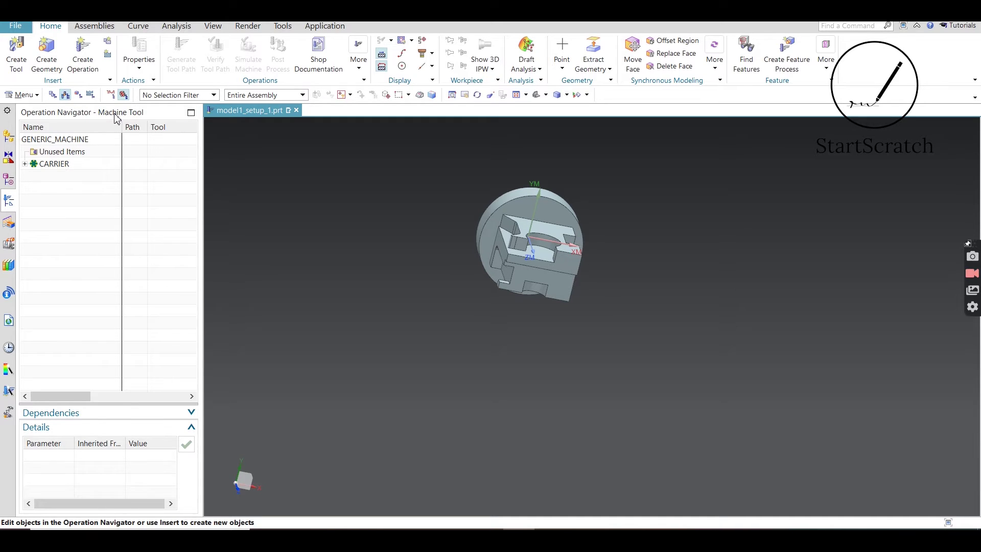
left_click(78, 95)
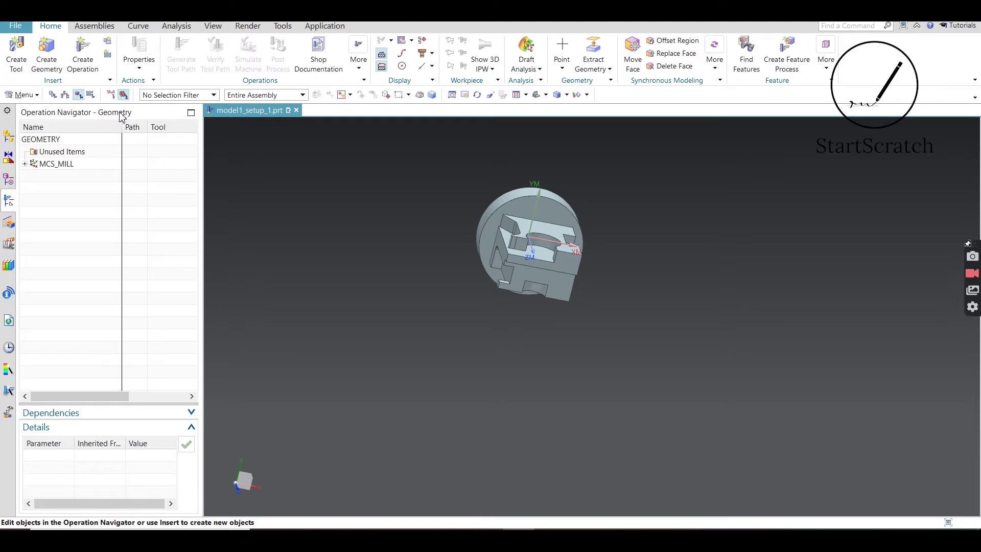
left_click(91, 95)
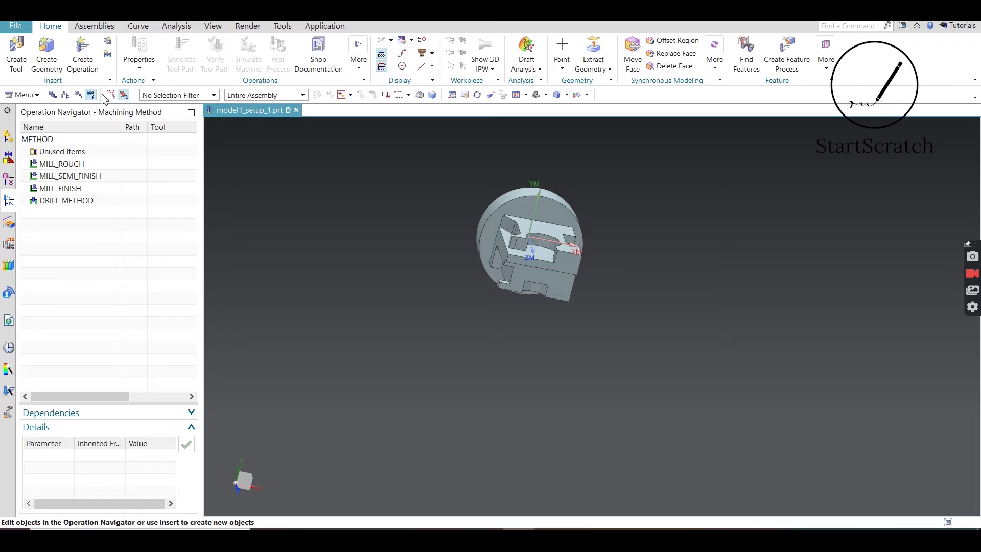
left_click(53, 96)
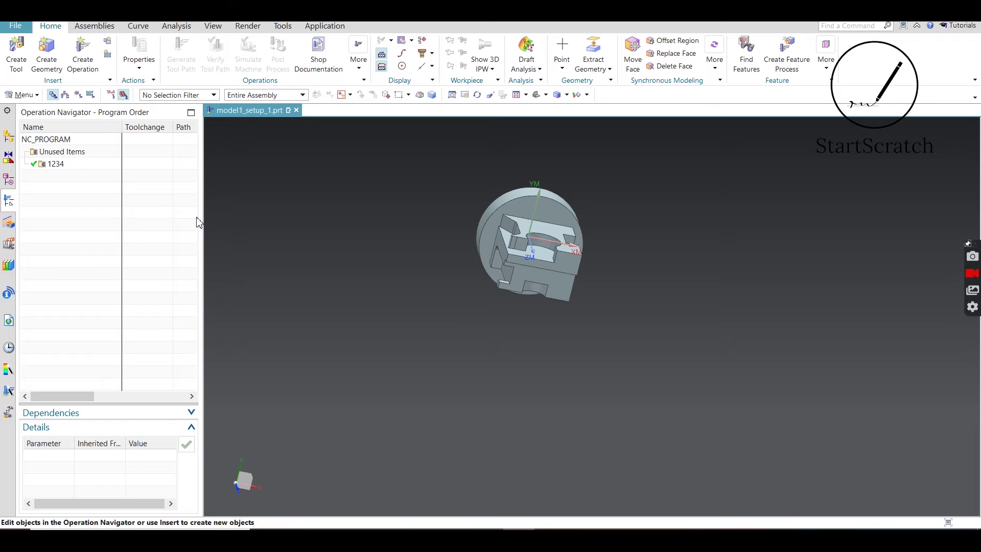
Step: In the Geometry view, open WORKPIECE under MCS_MILL and specify the solid body as its part geometry
left_click(78, 94)
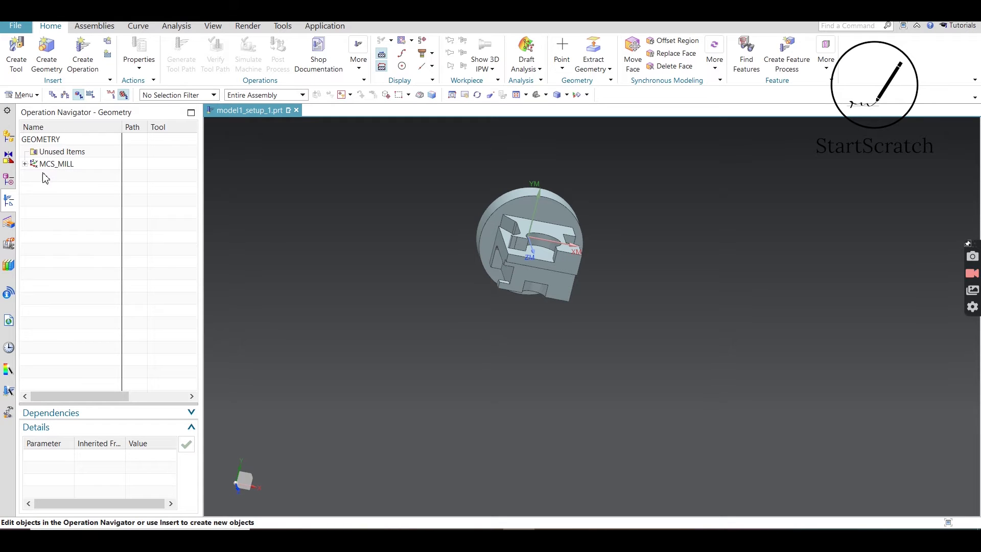
left_click(24, 164)
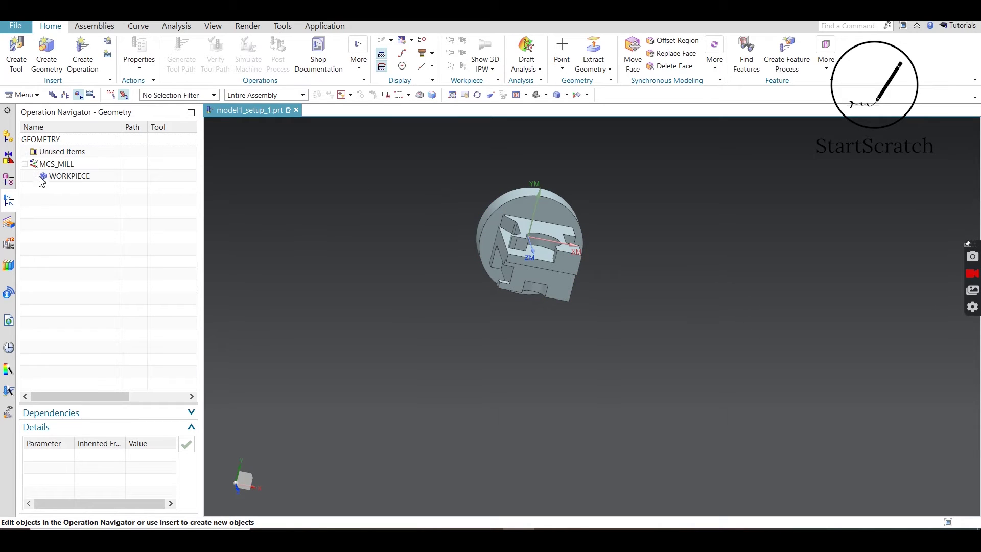
left_click(58, 180)
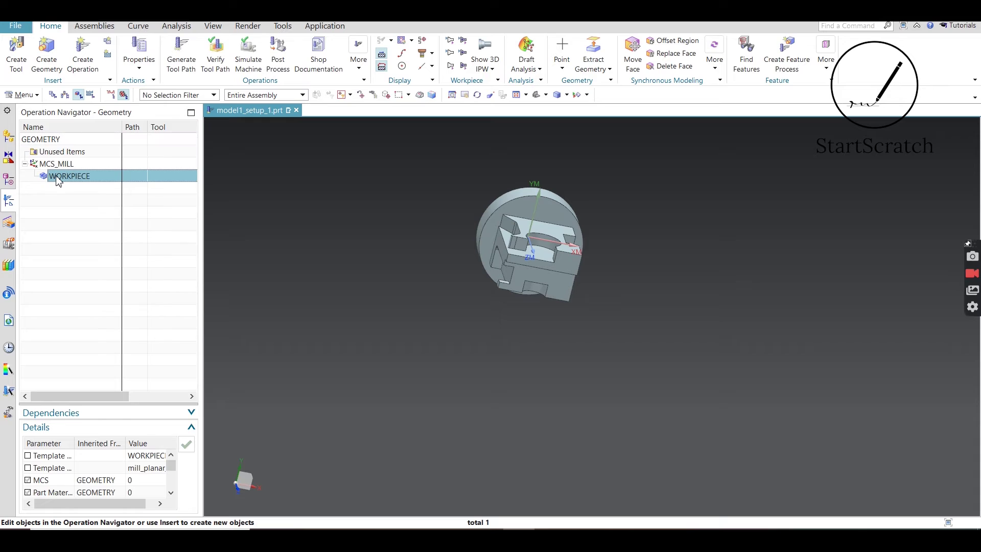
double_click(58, 180)
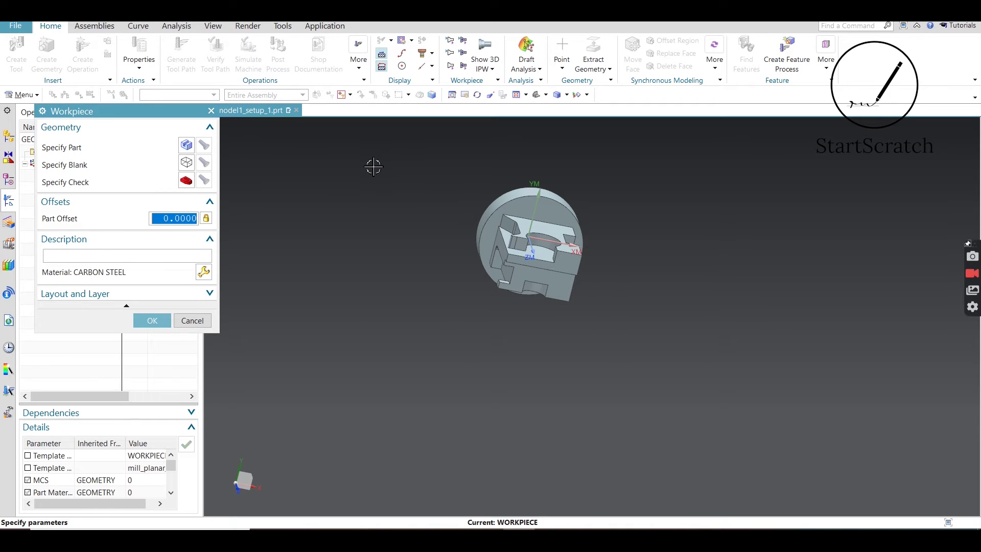
left_click(186, 148)
left_click(497, 210)
scroll(585, 258, "up", 3)
scroll(585, 259, "down", 3)
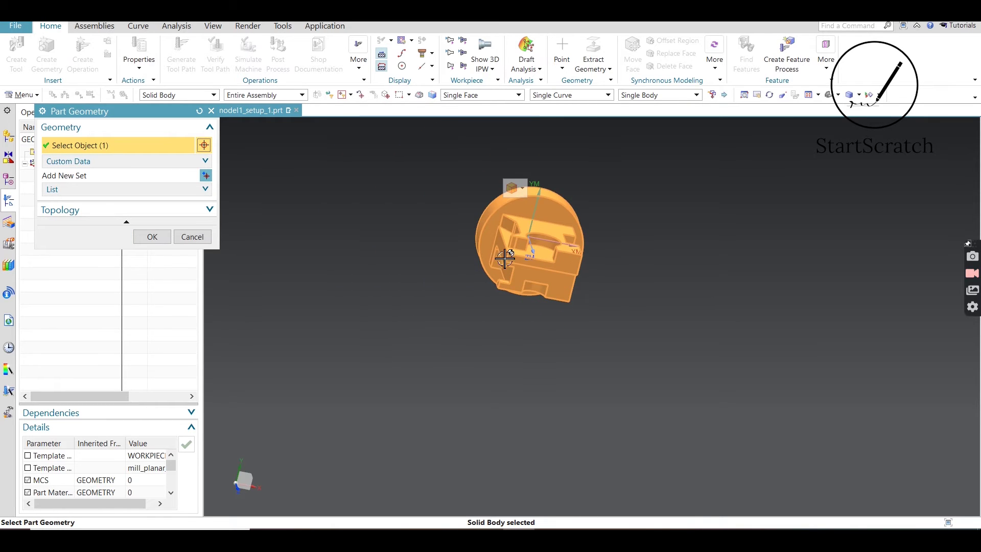
left_click(158, 236)
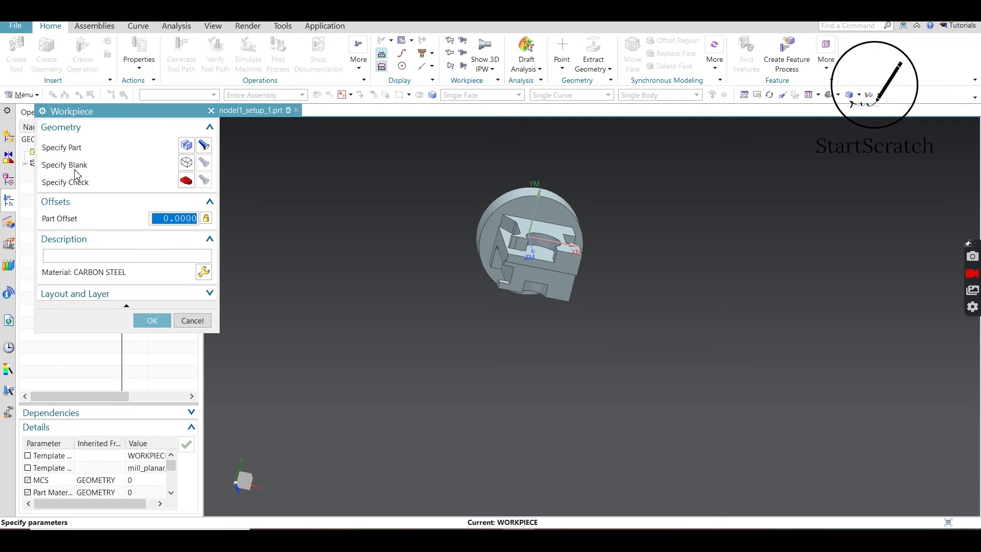
Step: Define the workpiece blank as a Bounding Cylinder along +ZM with zero ZM limits, and accept the workpiece
left_click(187, 167)
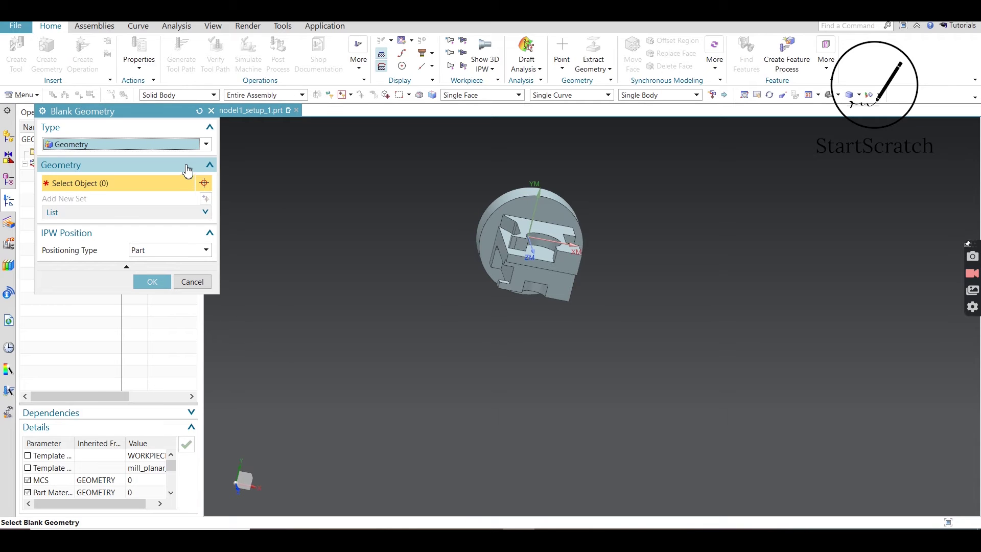
left_click(206, 144)
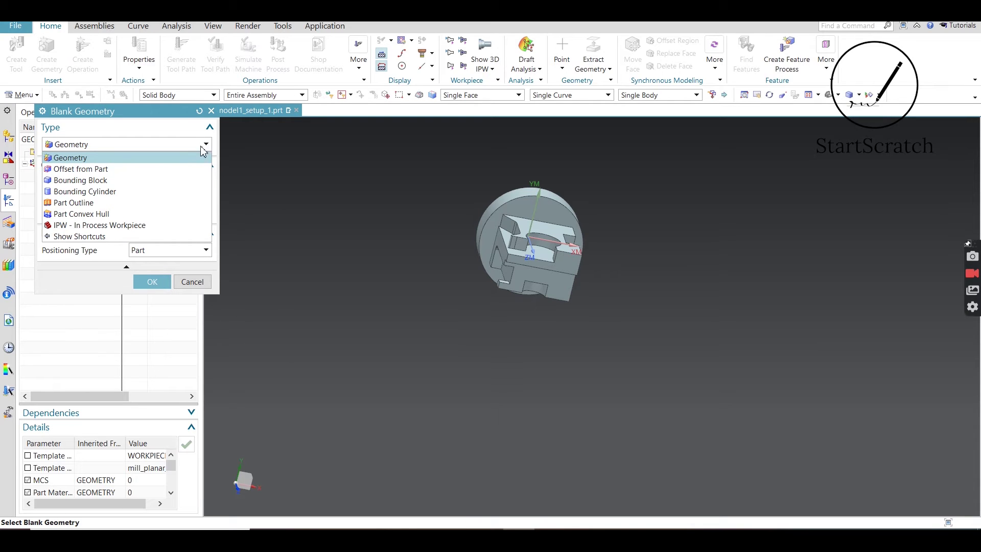
left_click(136, 192)
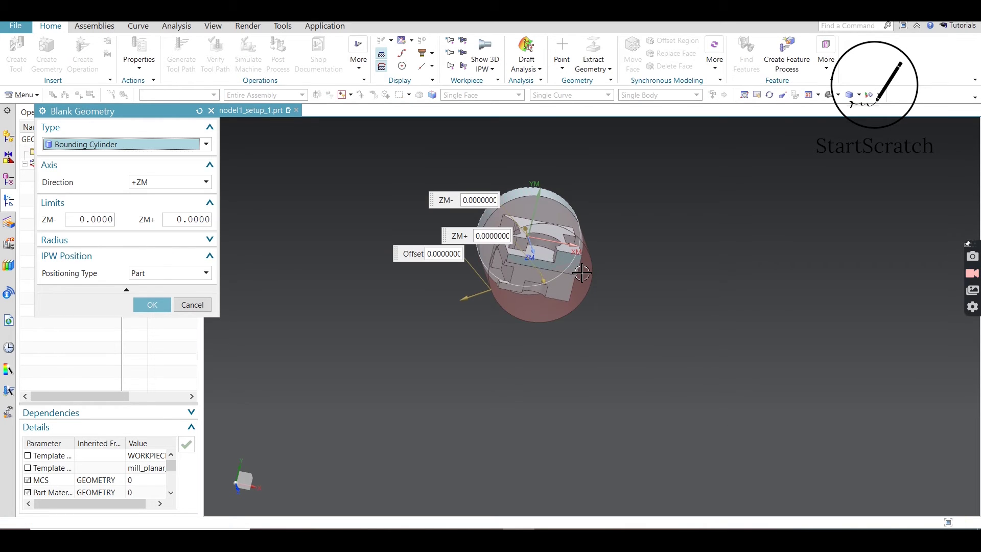
scroll(638, 257, "up", 3)
middle_click_drag(637, 257, 495, 259)
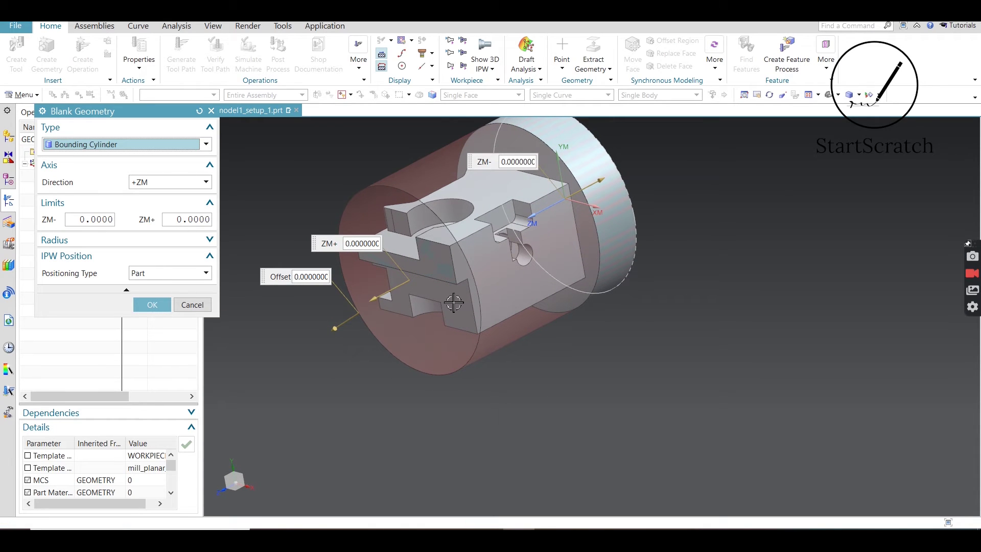
middle_click_drag(628, 344, 573, 284)
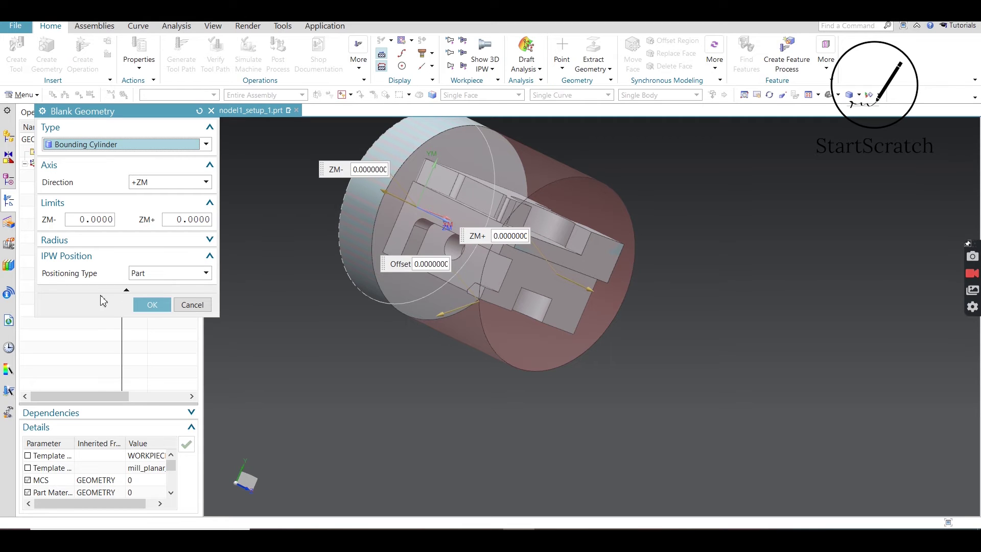
left_click(153, 305)
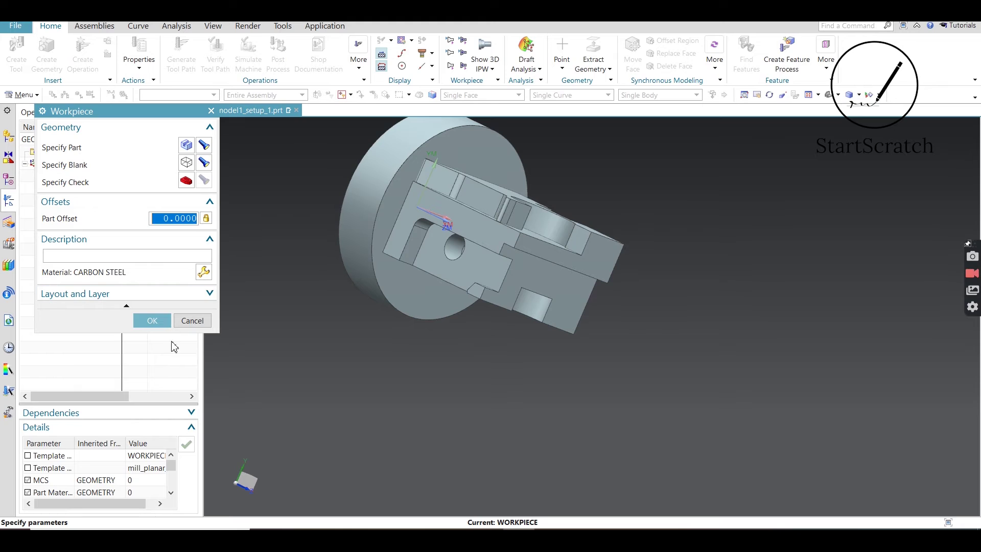
left_click(160, 324)
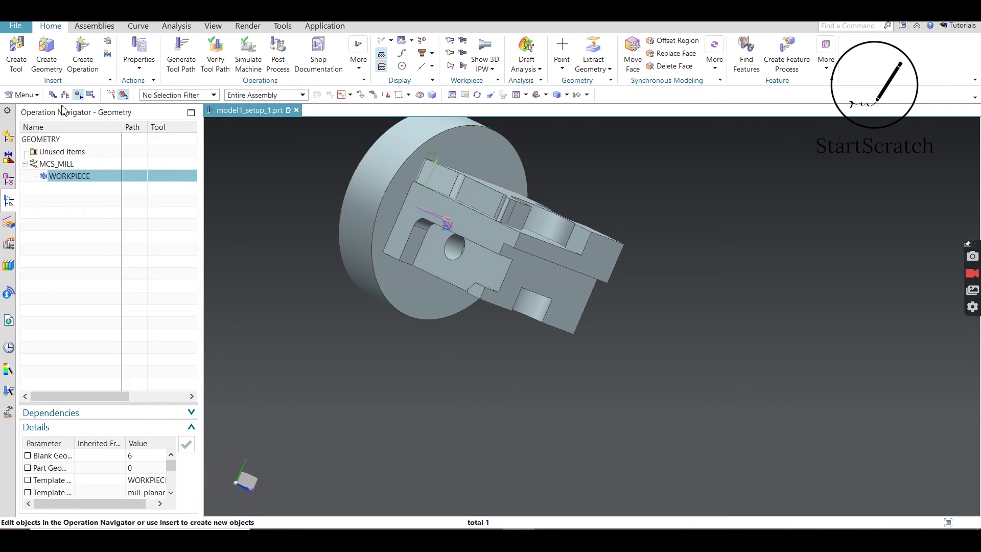
Step: Show the Machine Tool view of the Operation Navigator and expand CARRIER to look through its tool pockets
left_click(85, 96)
left_click(63, 96)
left_click(64, 97)
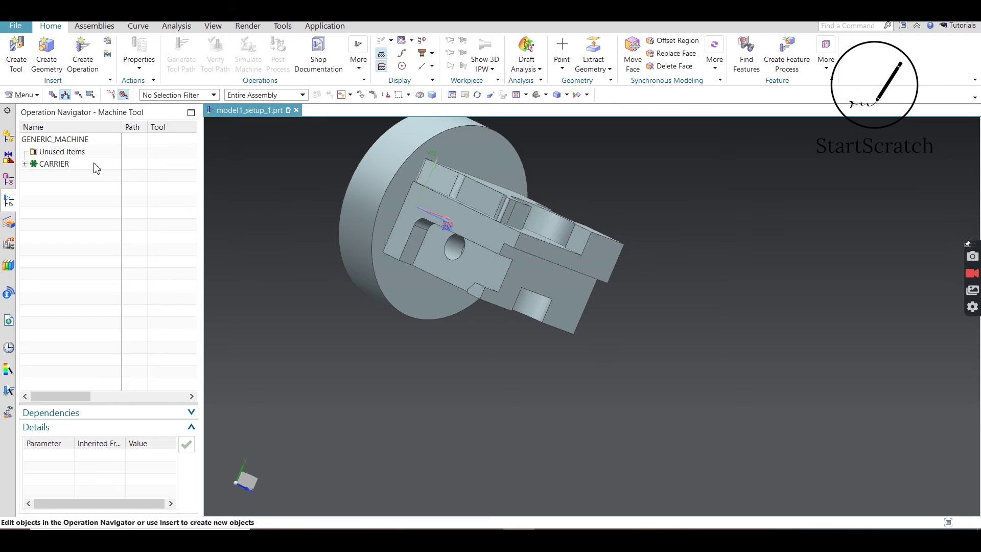
left_click(24, 164)
scroll(82, 194, "down", 4)
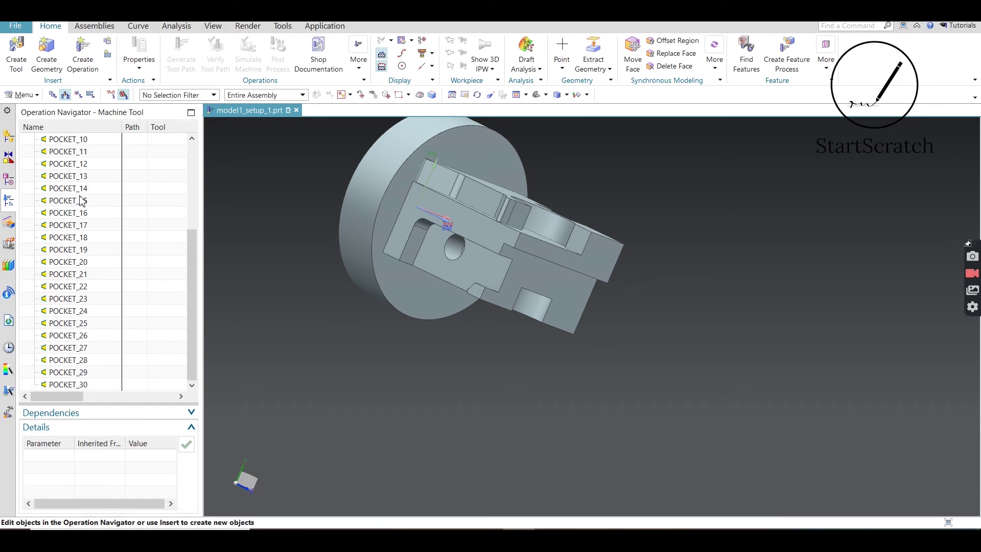
Step: Examine the tool pockets under CARRIER and the mill_planar options for creating a tool, closing them without creating one
scroll(81, 200, "up", 4)
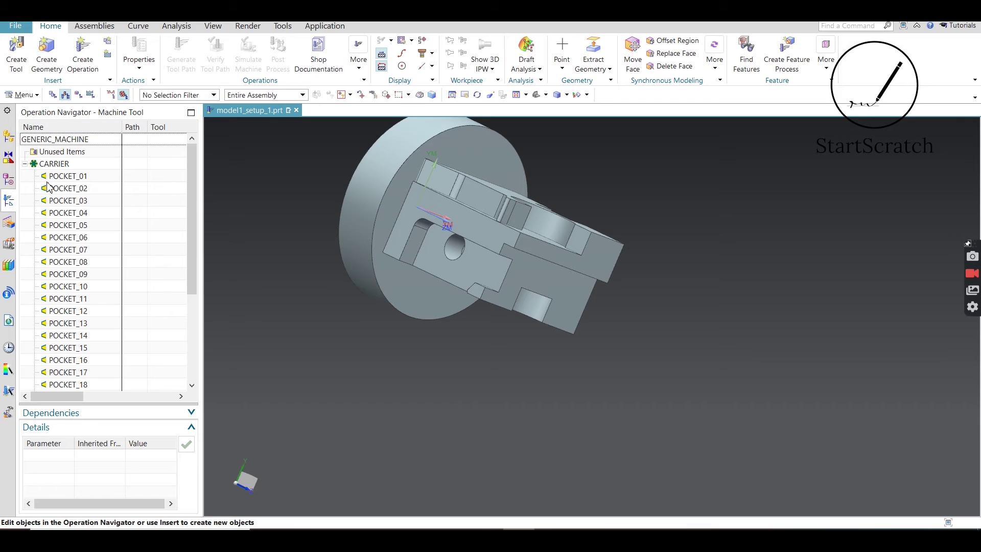
scroll(65, 199, "down", 3)
scroll(67, 200, "down", 1)
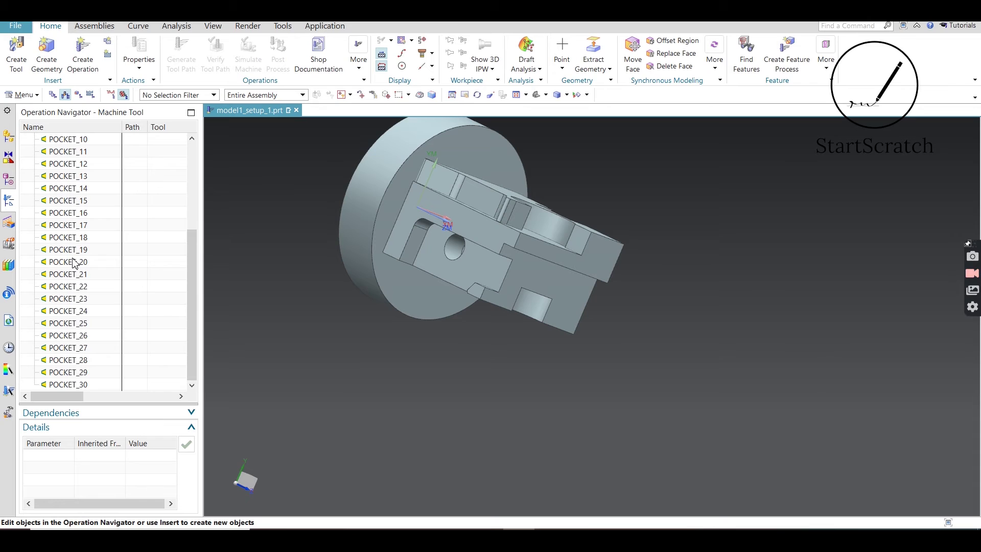
left_click(16, 56)
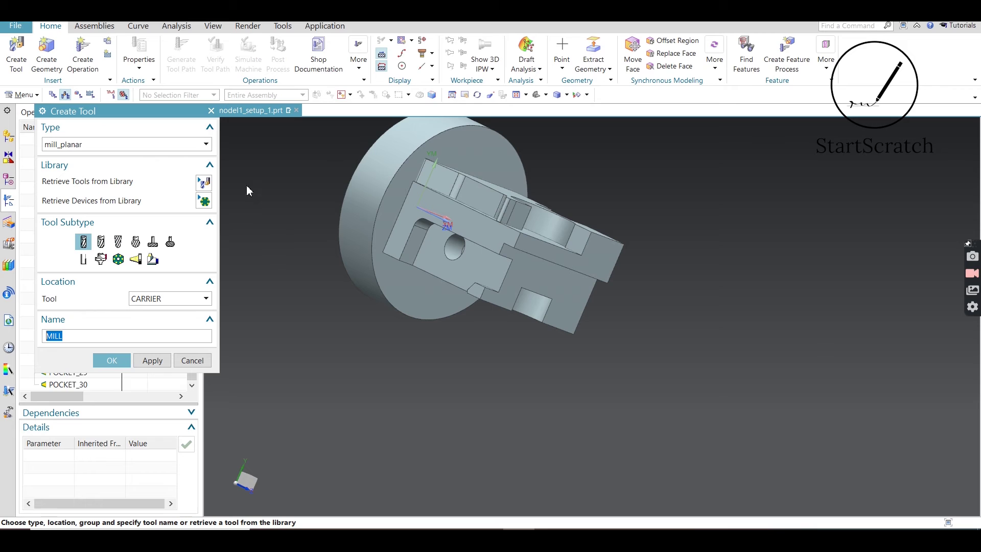
left_click(211, 111)
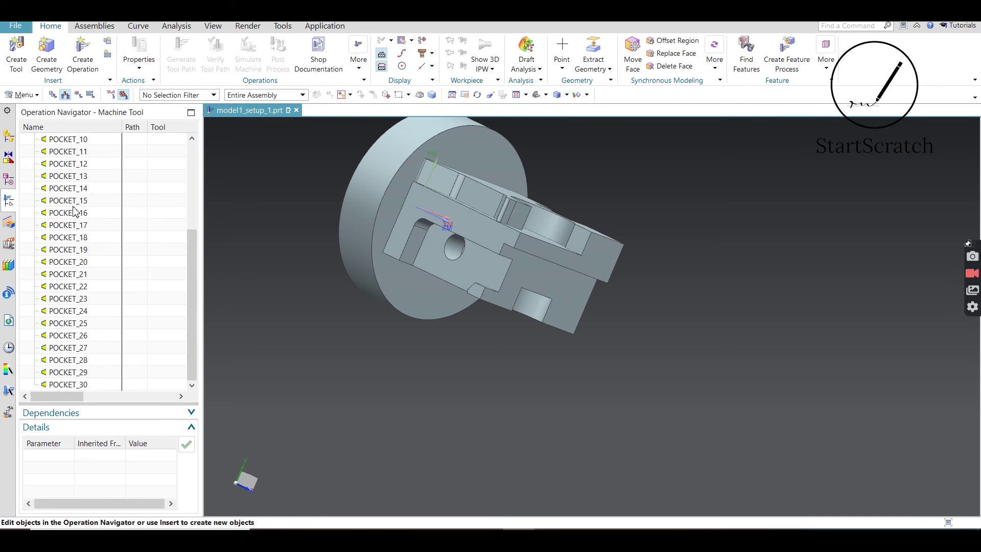
Step: Compare the Geometry, Machine Tool, Machining Method and Program Order views of the Operation Navigator, finishing in Program Order
left_click(79, 95)
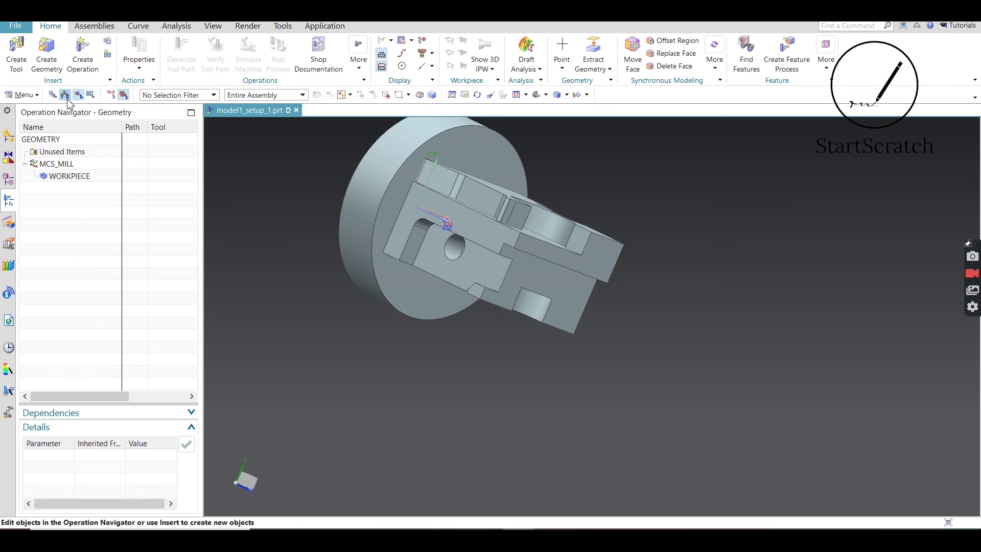
left_click(66, 95)
left_click(53, 95)
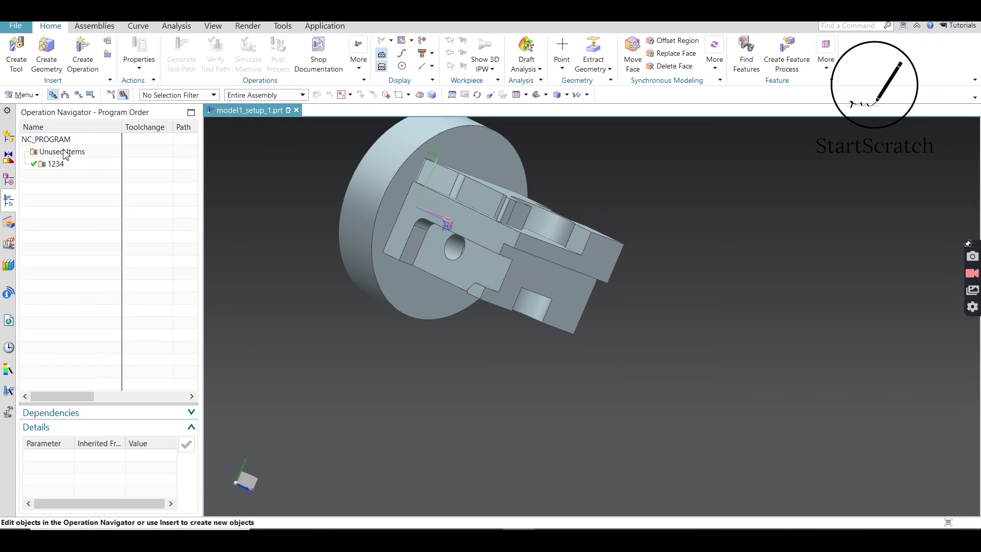
left_click_drag(61, 166, 77, 146)
left_click(90, 95)
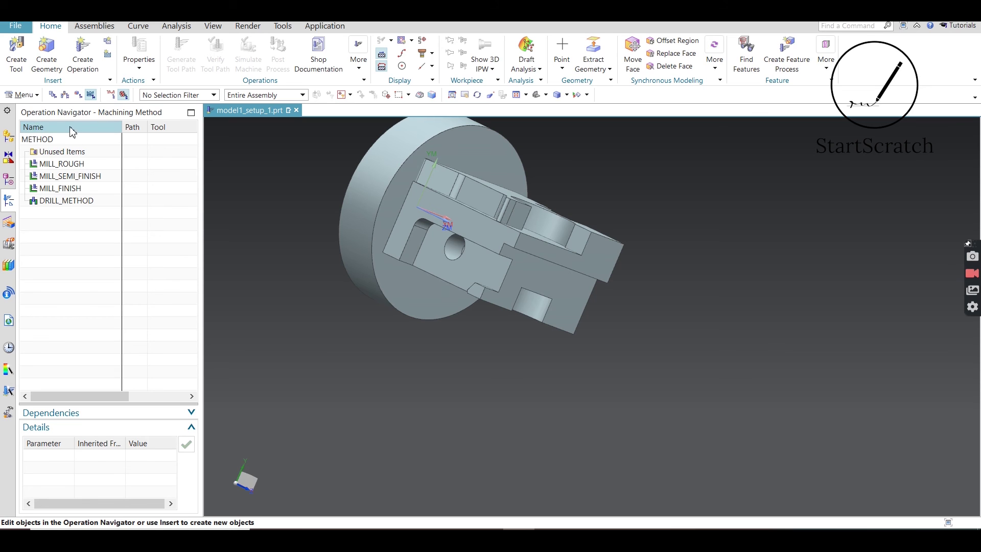
left_click(67, 97)
left_click(78, 94)
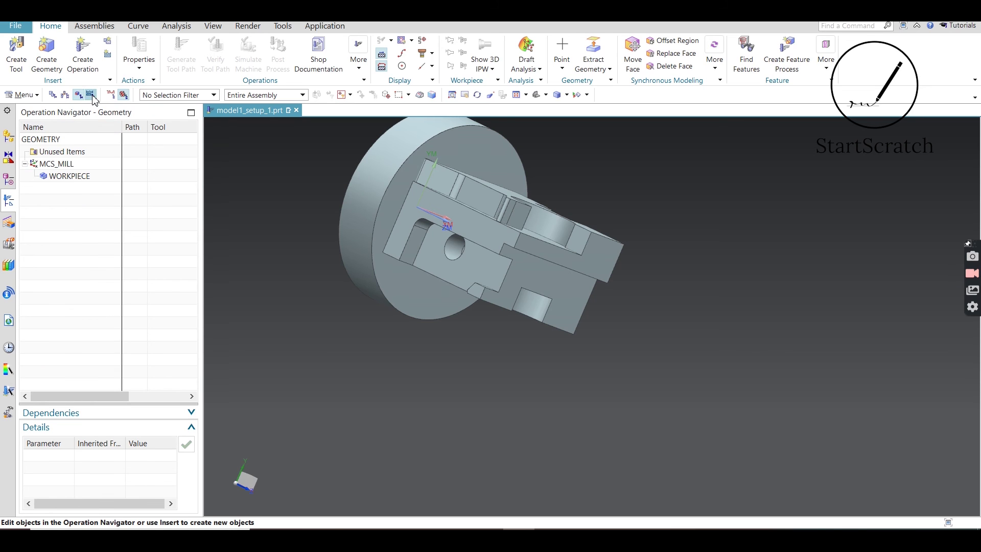
left_click(90, 95)
left_click(53, 95)
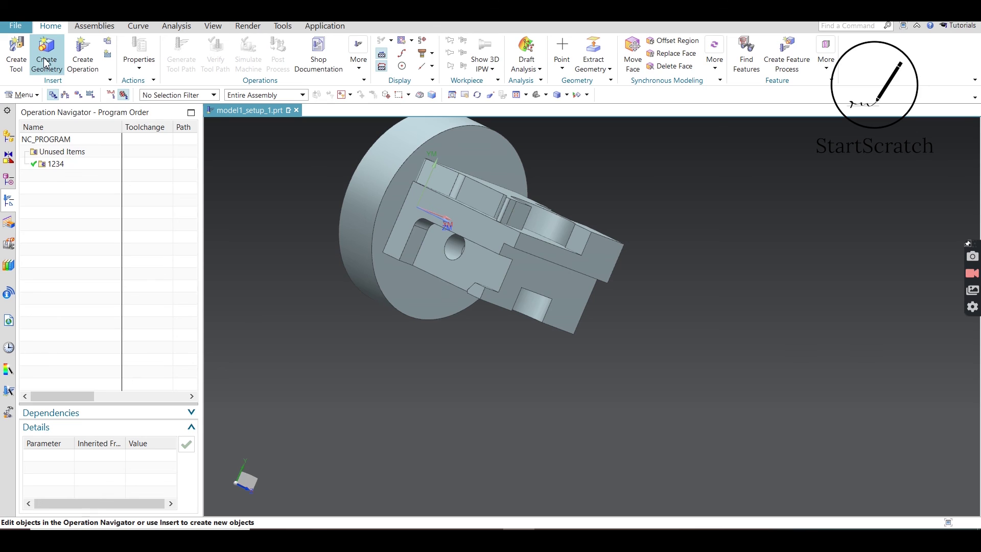